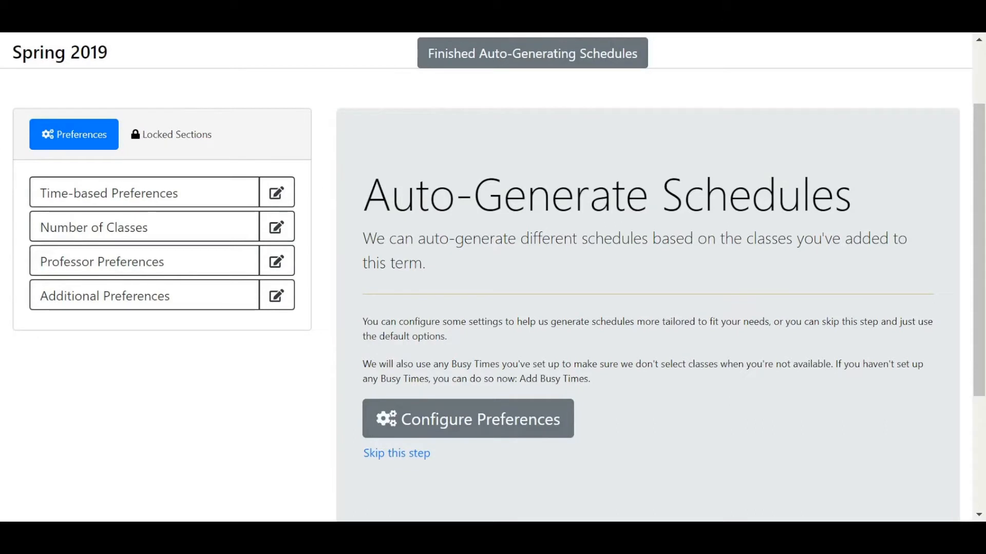
# Step: Open the time-based preferences for the Spring 2019 schedules and look over the time between classes settings
pyautogui.moveTo(592, 379); pyautogui.dragTo(518, 379)
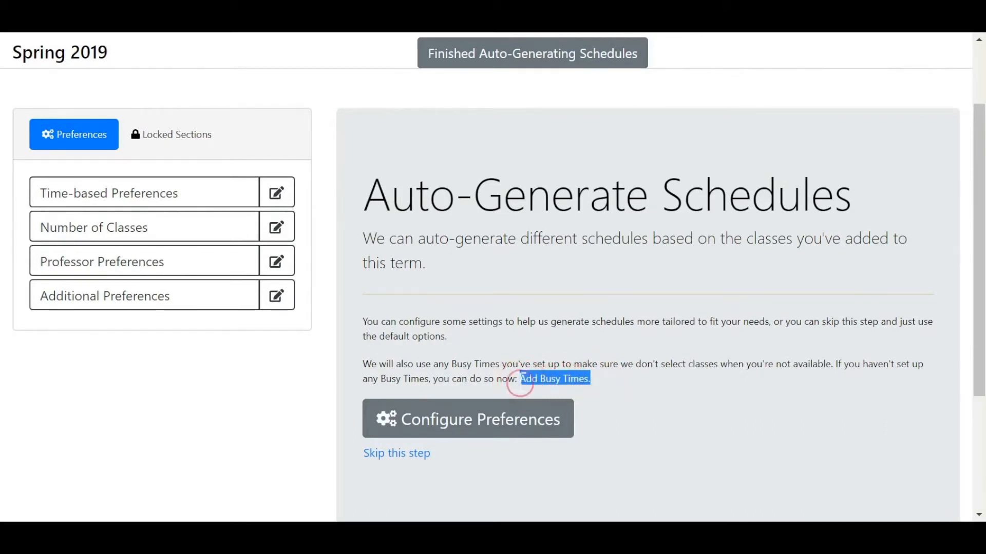
pyautogui.click(774, 361)
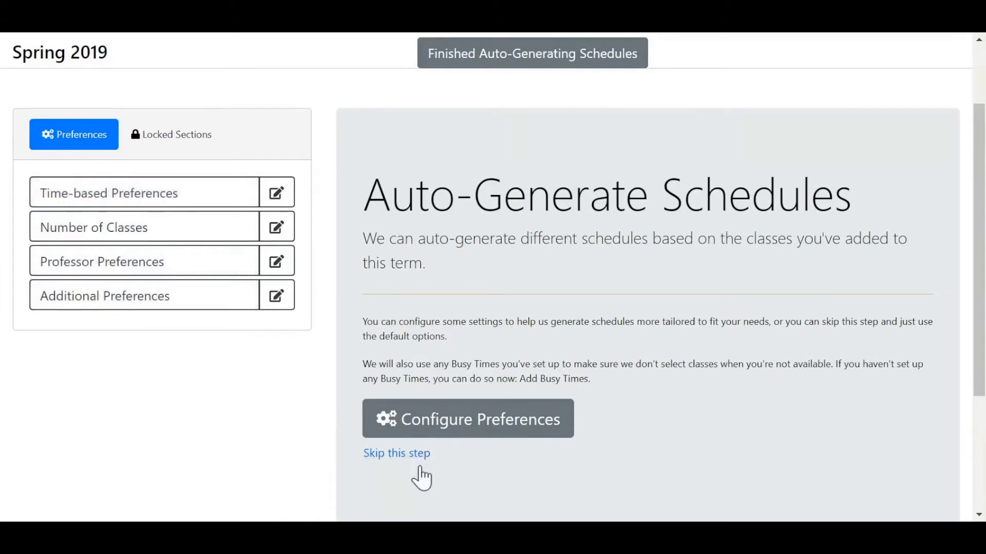
pyautogui.click(397, 454)
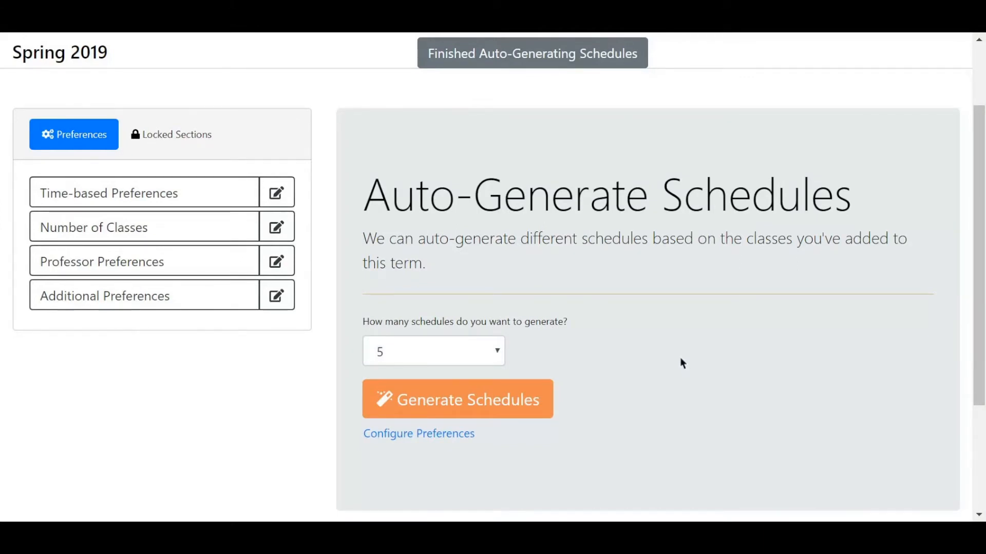
pyautogui.click(419, 435)
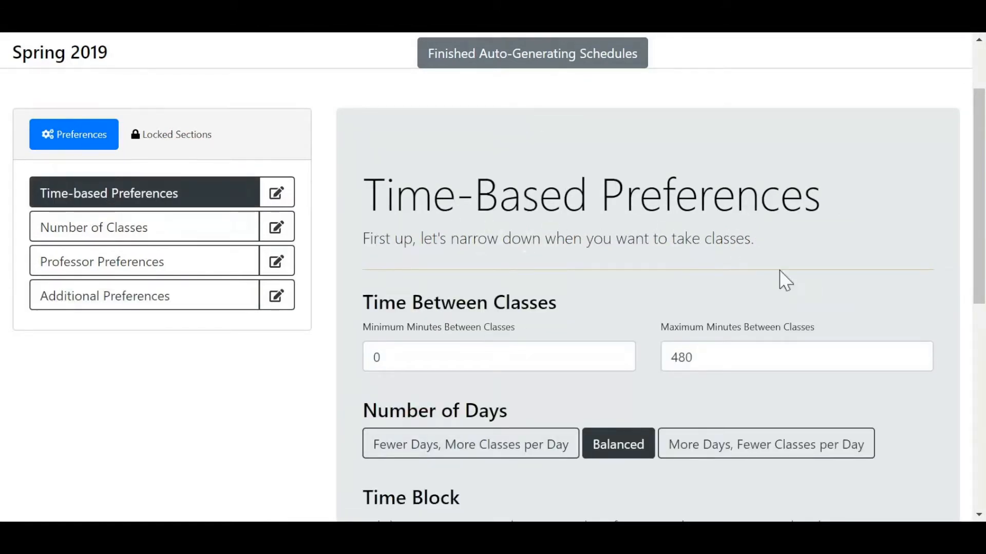
pyautogui.scroll(-3, 882, 280)
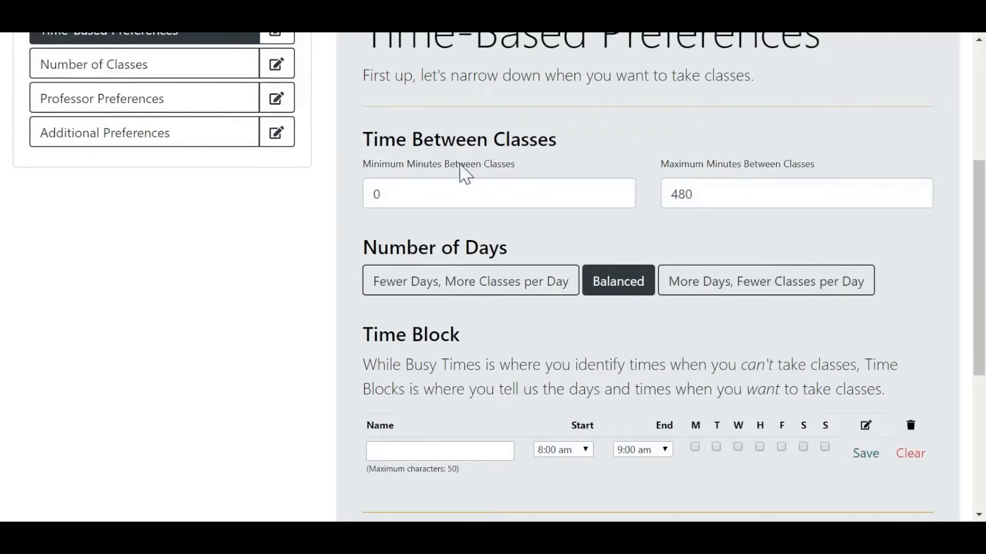
pyautogui.doubleClick(379, 194)
pyautogui.click(768, 354)
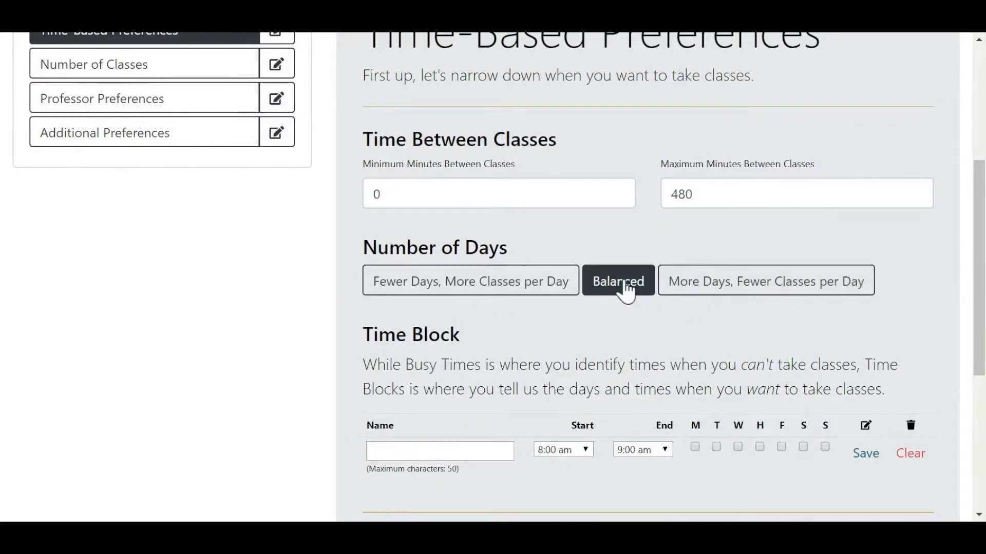
# Step: Add a time block named Available from 8:00 am to 8:30 pm on Mondays and save it
pyautogui.scroll(-2, 639, 369)
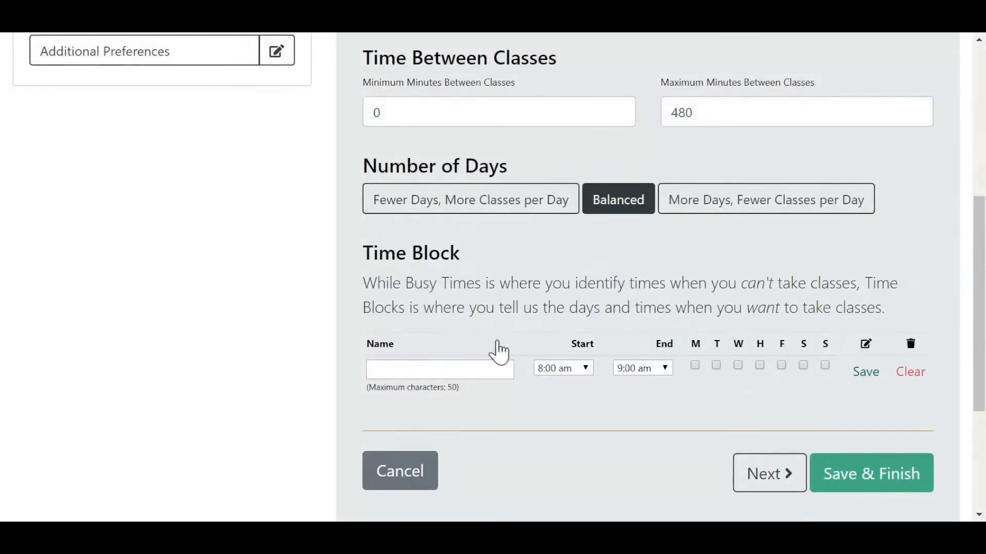
pyautogui.press('Tab')
pyautogui.write('Available')
pyautogui.press('Tab')
pyautogui.click(640, 368)
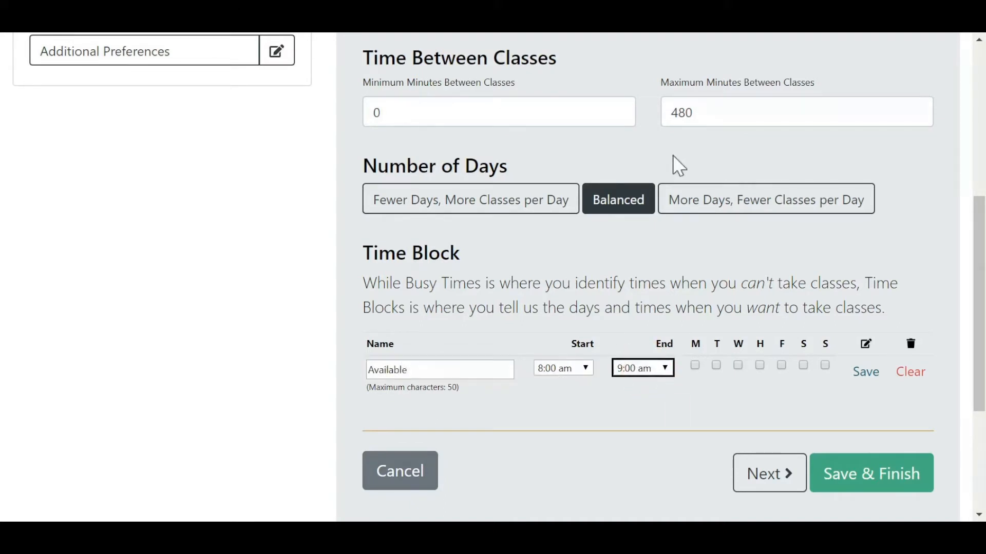
pyautogui.write('8:30')
pyautogui.click(695, 365)
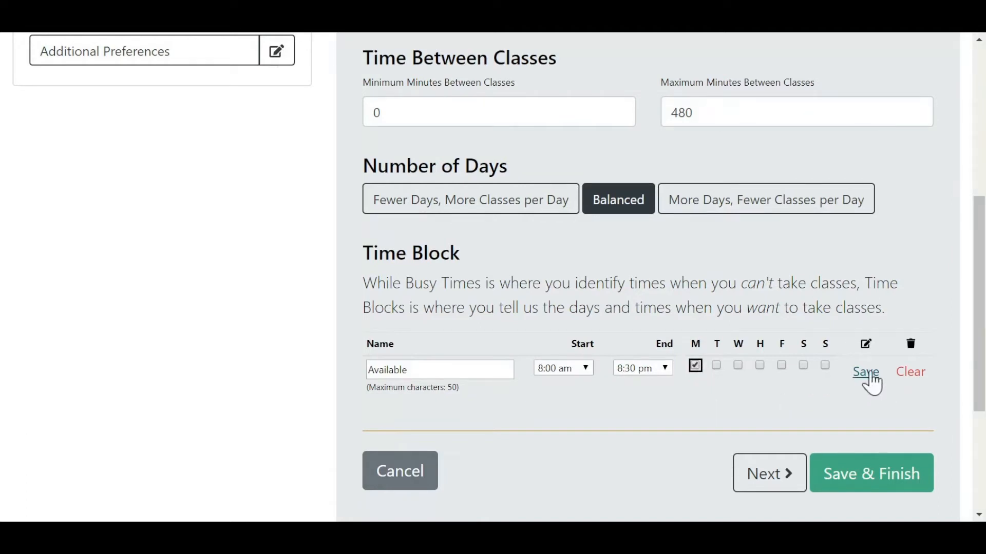
pyautogui.click(871, 378)
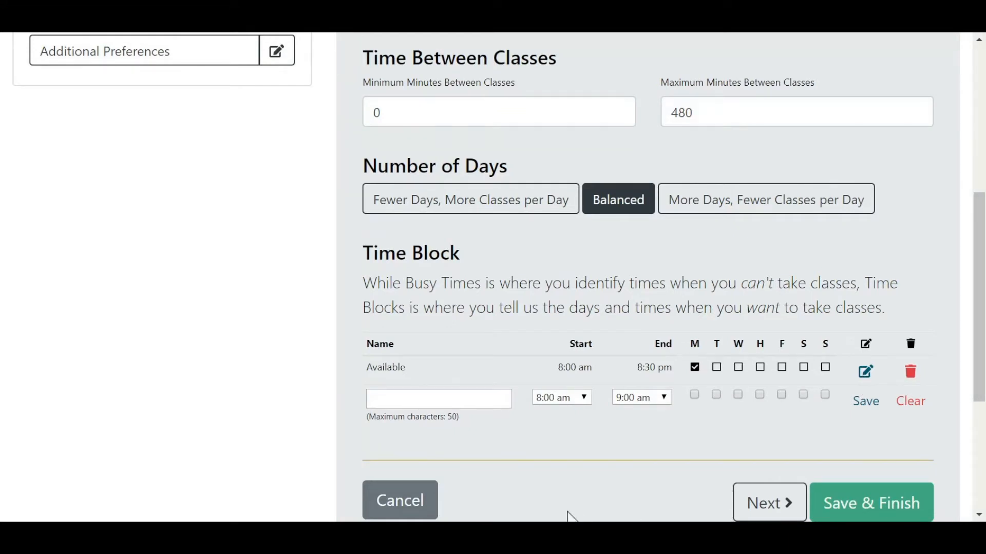
# Step: Continue to the number of classes preferences and state that extra classes were planned
pyautogui.scroll(-2, 829, 416)
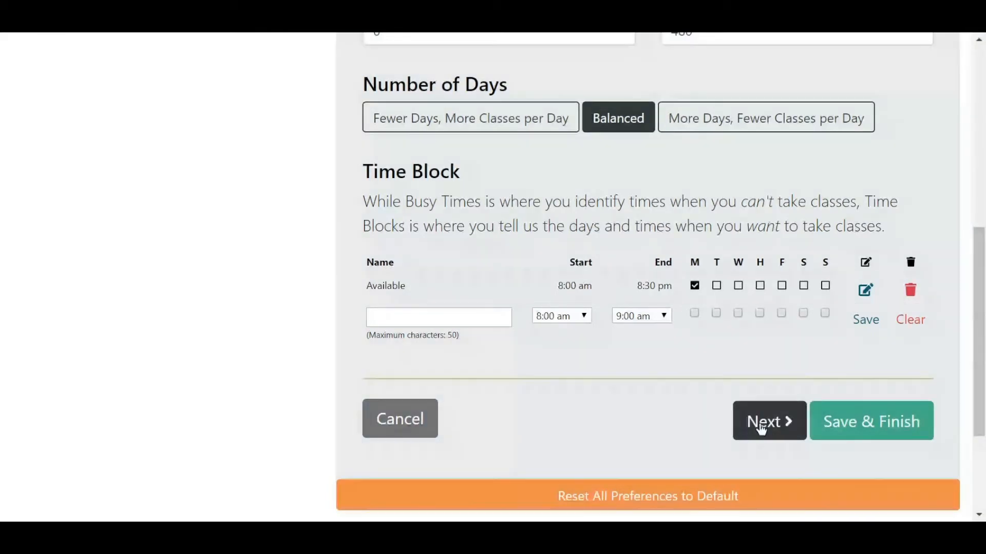
pyautogui.click(761, 426)
pyautogui.scroll(-2, 899, 249)
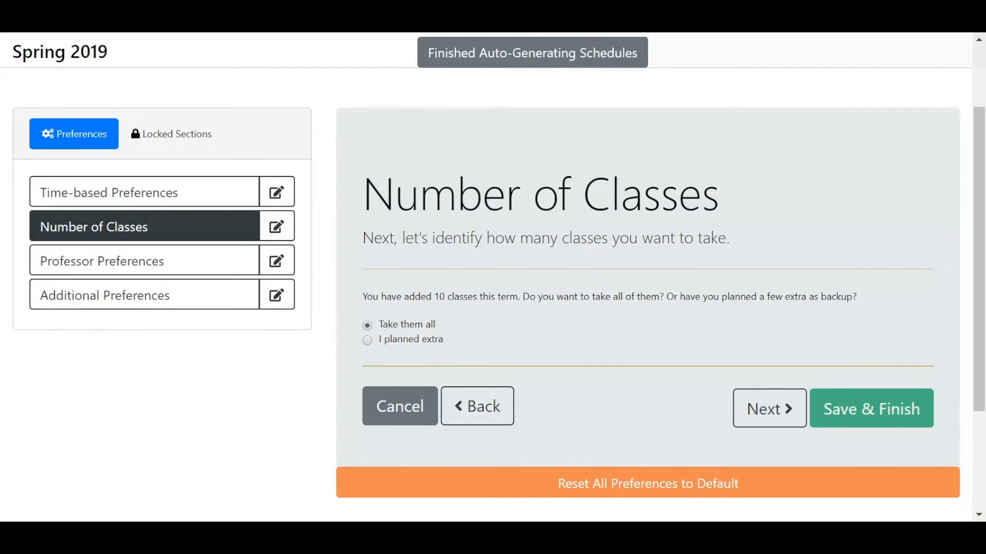
pyautogui.click(367, 340)
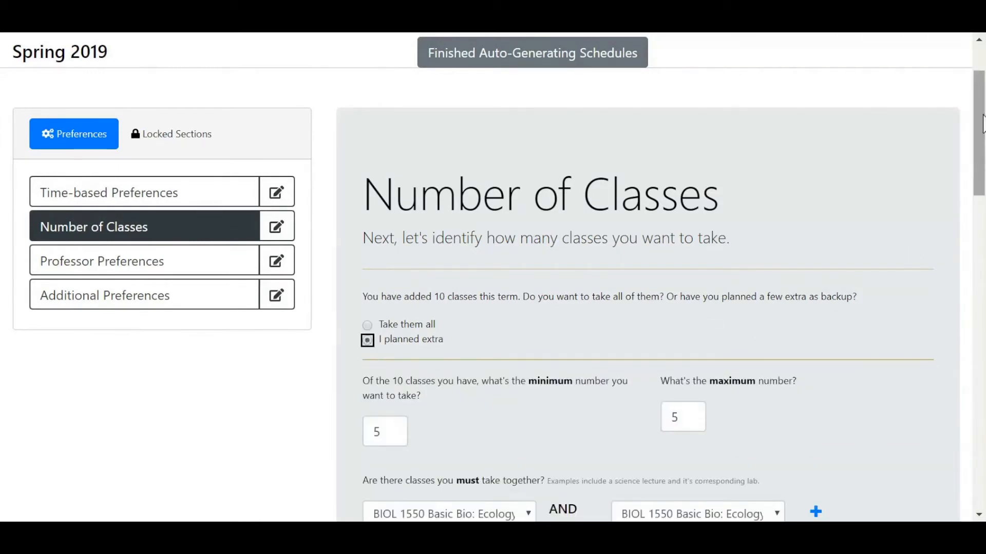
# Step: Add BIOL 2051 General Biology I and BIOL 2071 General Biology Lab I as classes that must be taken together
pyautogui.moveTo(983, 114); pyautogui.dragTo(984, 113)
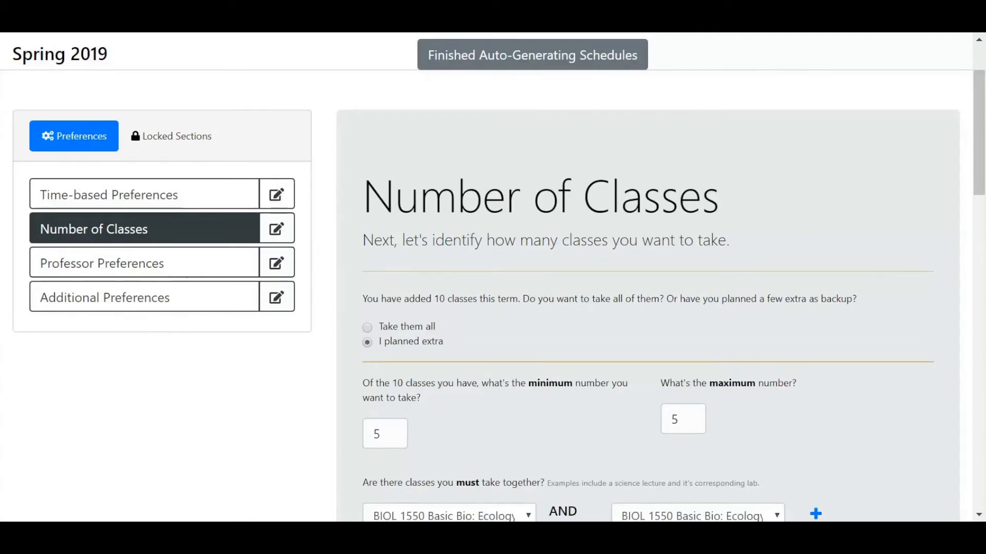
pyautogui.scroll(-3, 418, 248)
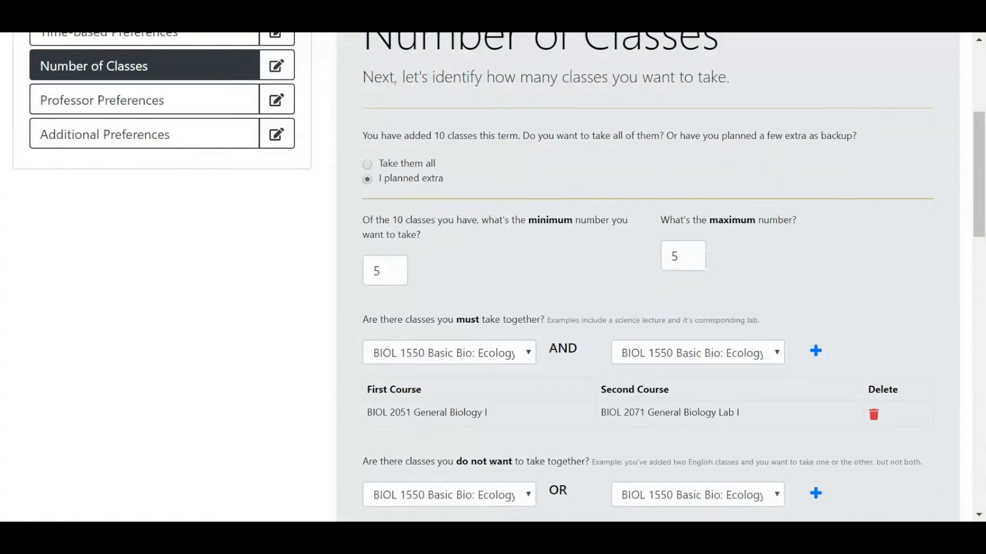
pyautogui.scroll(-2, 852, 282)
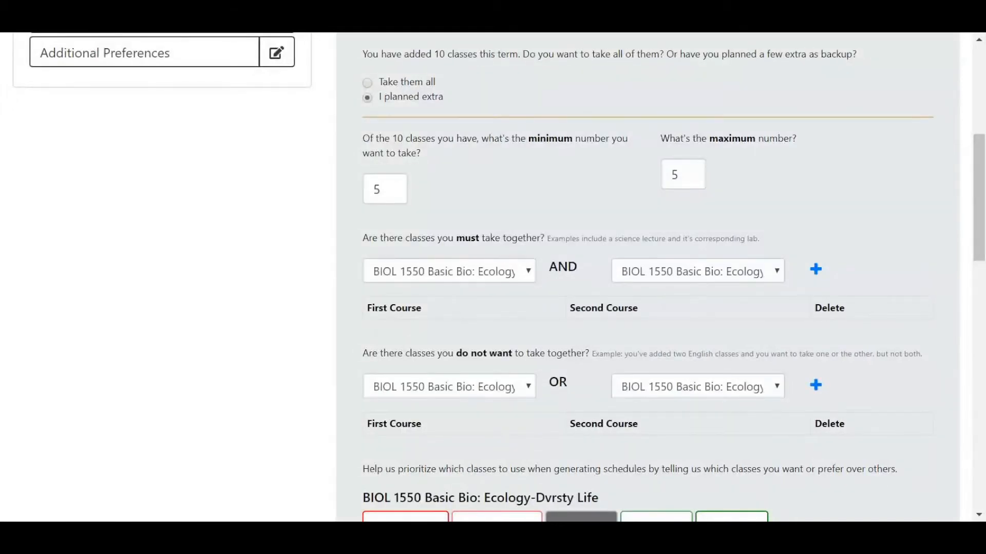
pyautogui.click(518, 280)
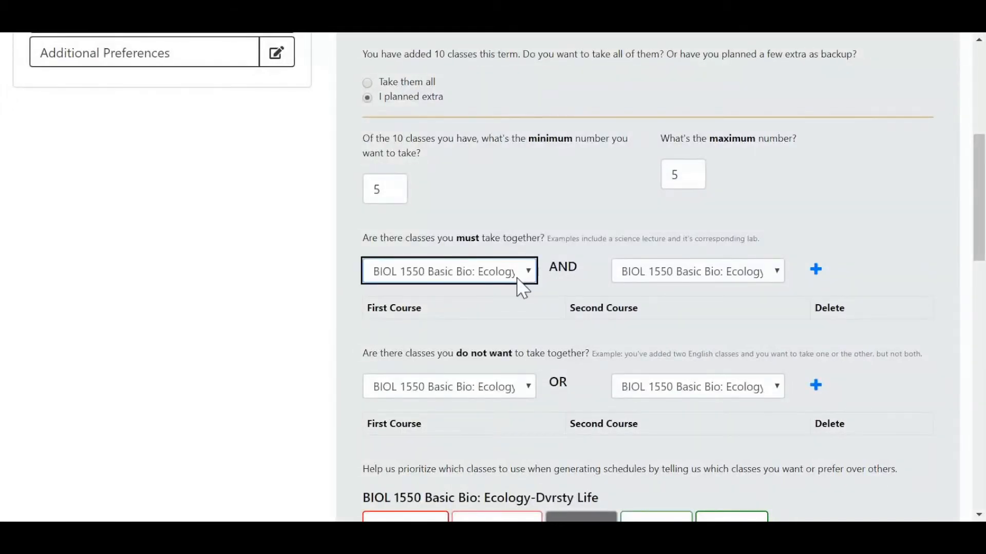
pyautogui.click(702, 325)
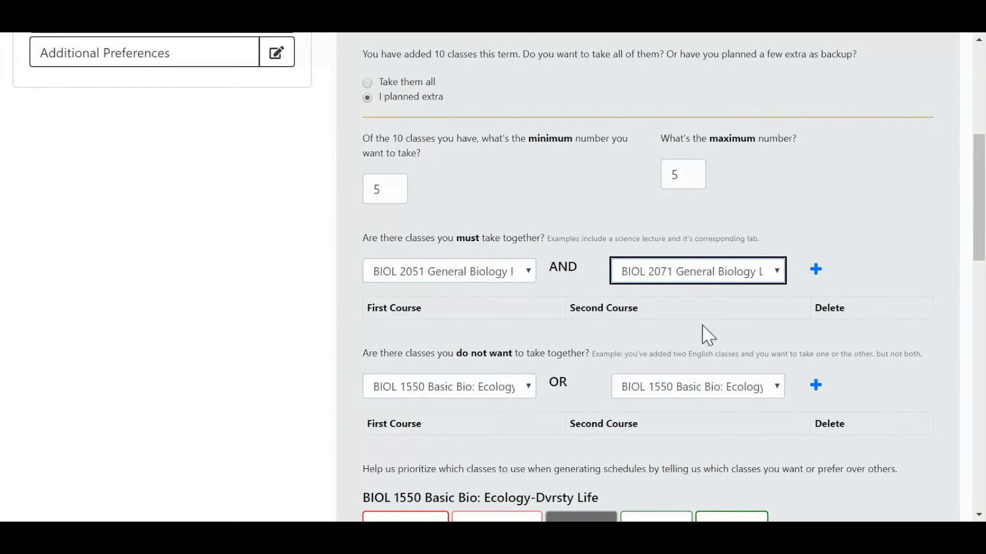
pyautogui.click(816, 271)
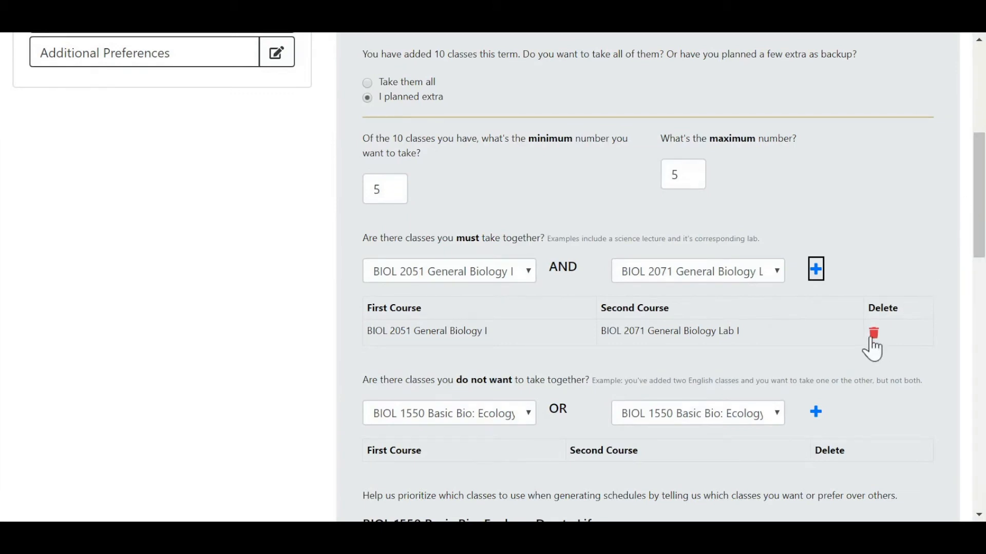
# Step: Add MATH 1010 Math for Liberal Arts and MATH 1110 College Algebra as classes not wanted together
pyautogui.scroll(-2, 919, 231)
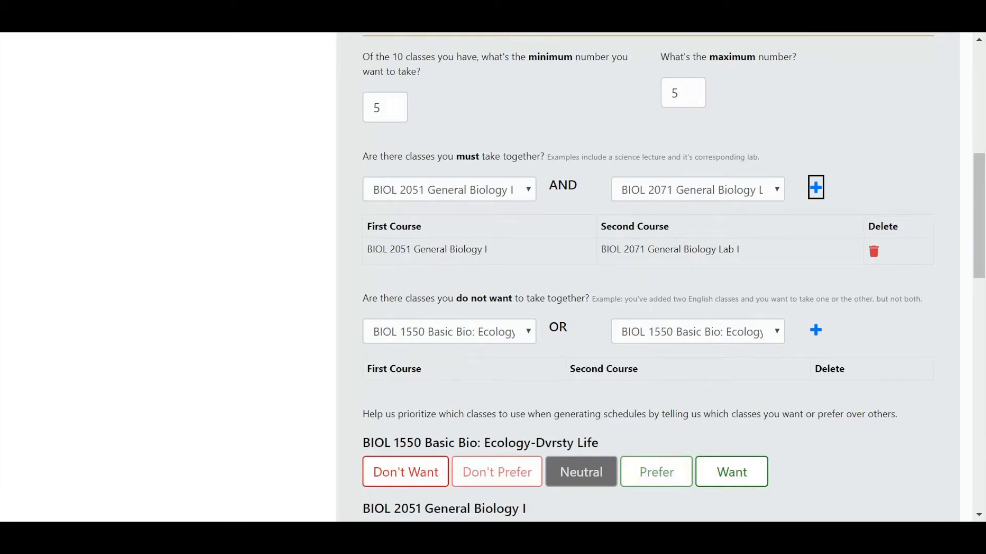
pyautogui.click(515, 337)
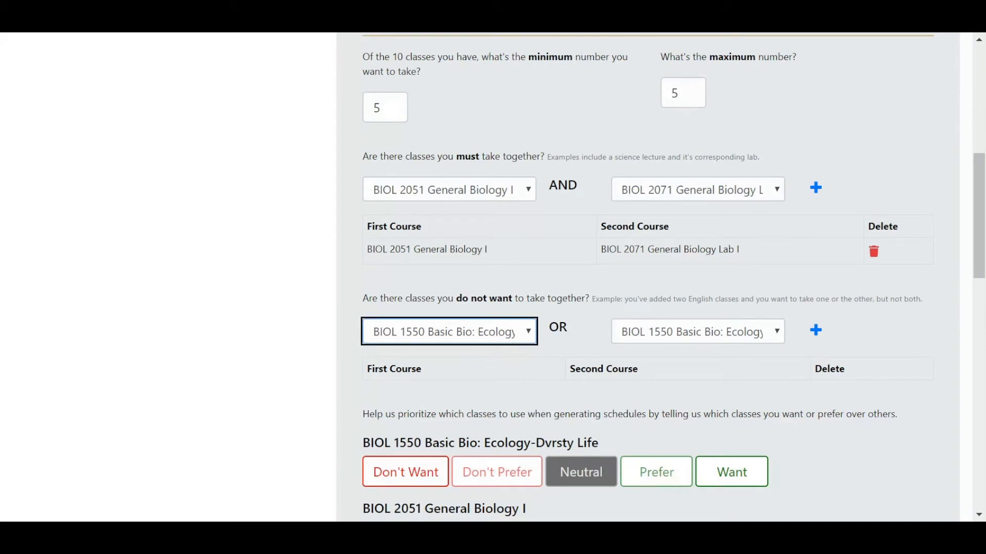
pyautogui.click(495, 470)
pyautogui.click(734, 335)
pyautogui.click(734, 483)
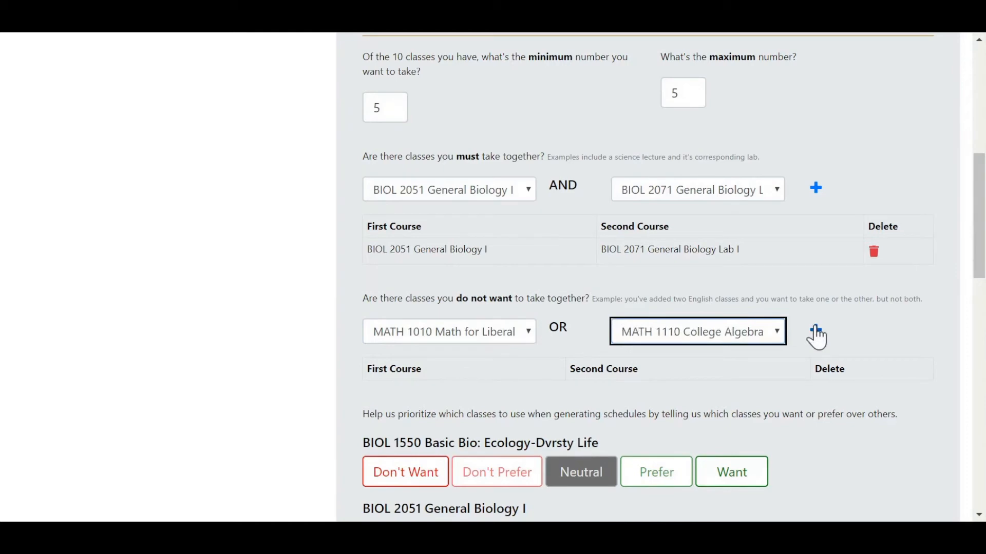
pyautogui.click(816, 334)
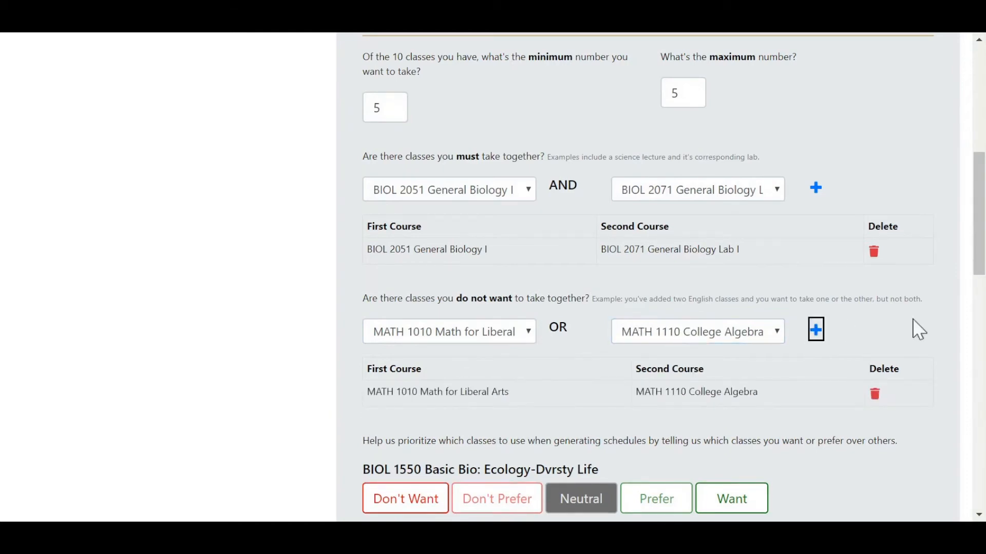
# Step: Rate MATH 1010 Math for Liberal Arts as Don't Prefer and MATH 1110 College Algebra as Prefer
pyautogui.scroll(-2, 919, 330)
pyautogui.scroll(-4, 896, 431)
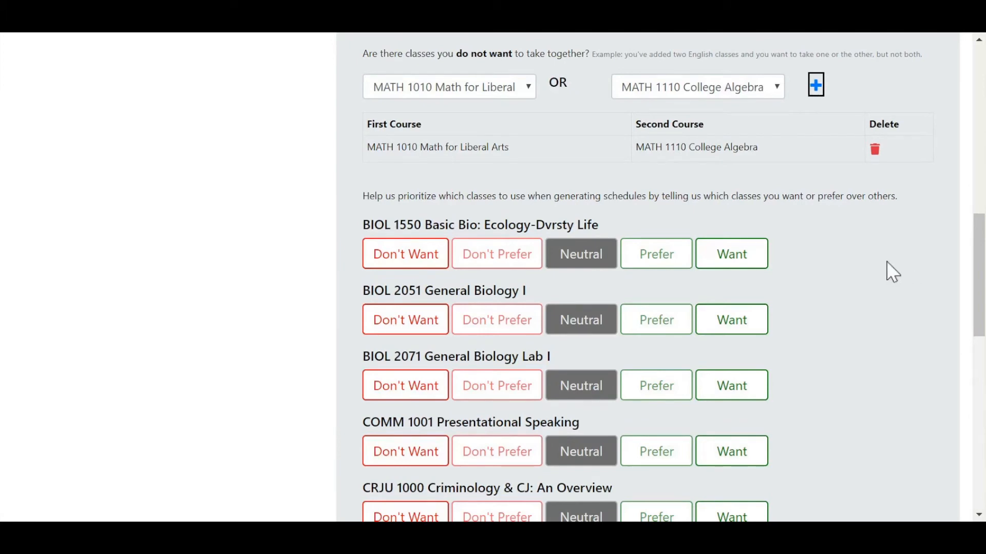
pyautogui.scroll(-2, 892, 272)
pyautogui.click(410, 184)
pyautogui.scroll(-2, 411, 183)
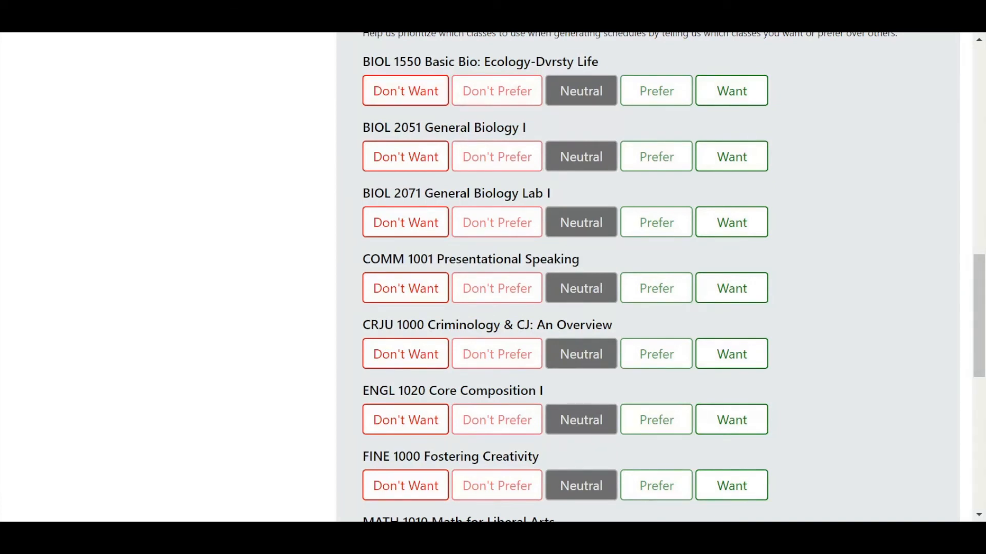
pyautogui.scroll(-8, 646, 277)
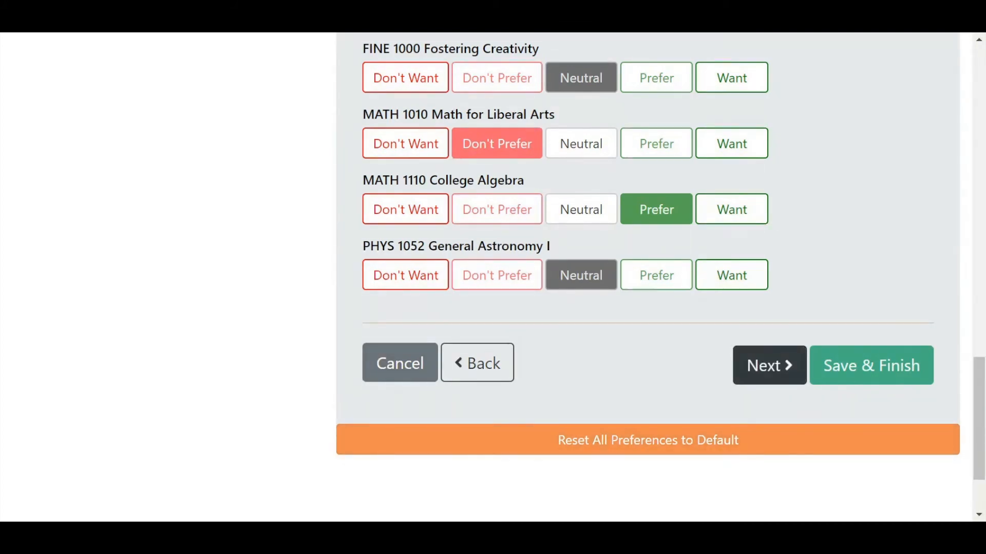
# Step: Advance through the professor preferences to the additional preferences without rating any professor
pyautogui.click(769, 365)
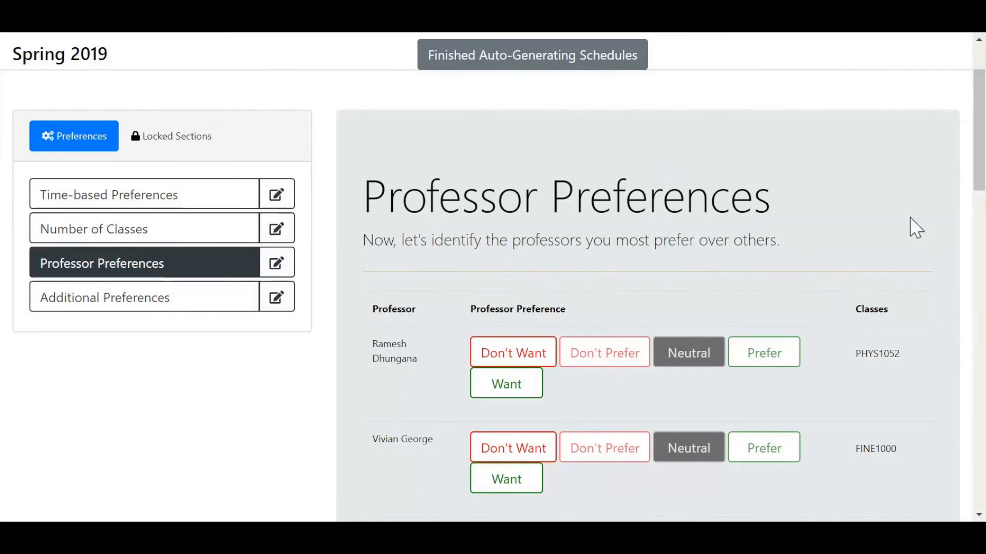
pyautogui.scroll(-15, 744, 284)
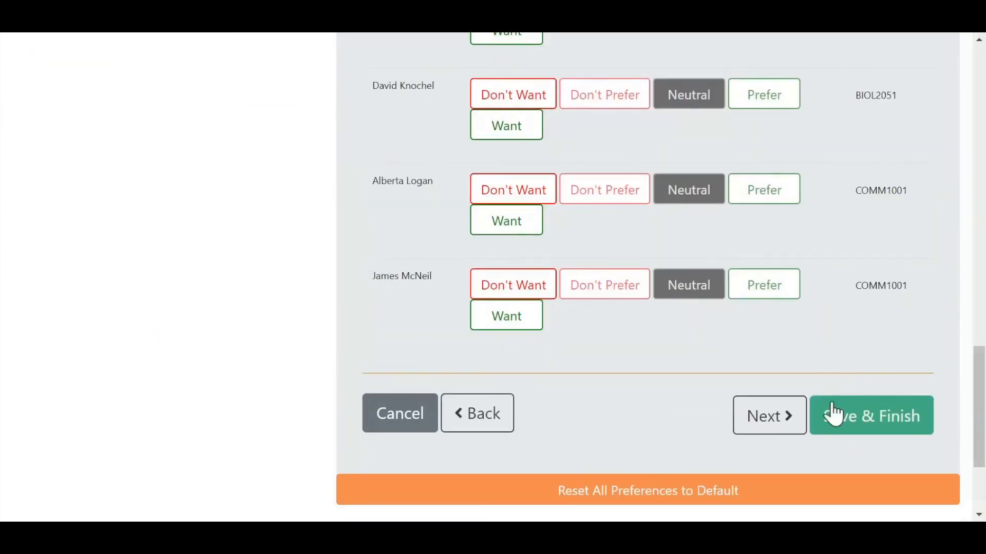
pyautogui.click(775, 429)
# Step: Rate In Person delivery as Prefer and Online delivery as Want, and save the preferences to finish
pyautogui.scroll(6, 873, 339)
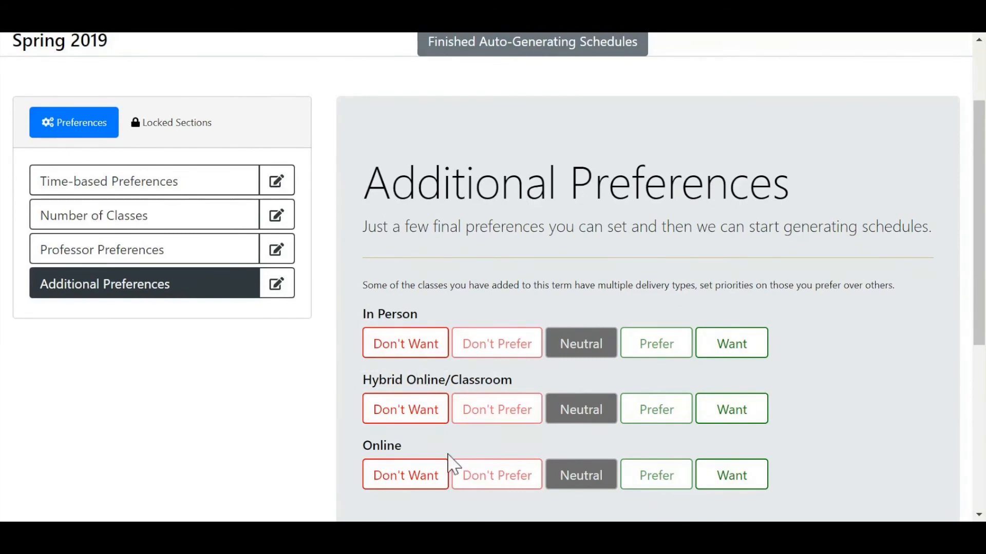
pyautogui.scroll(-2, 928, 373)
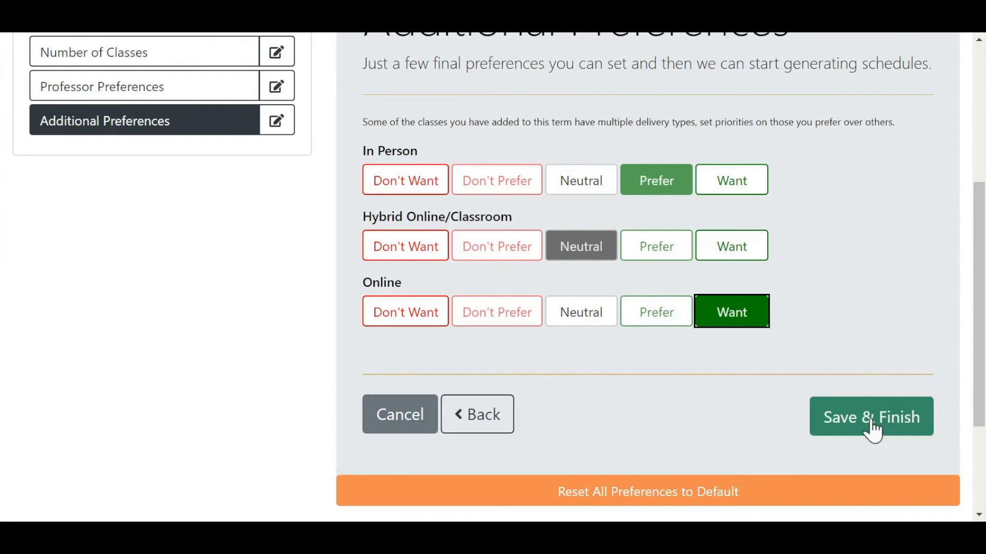
pyautogui.click(874, 430)
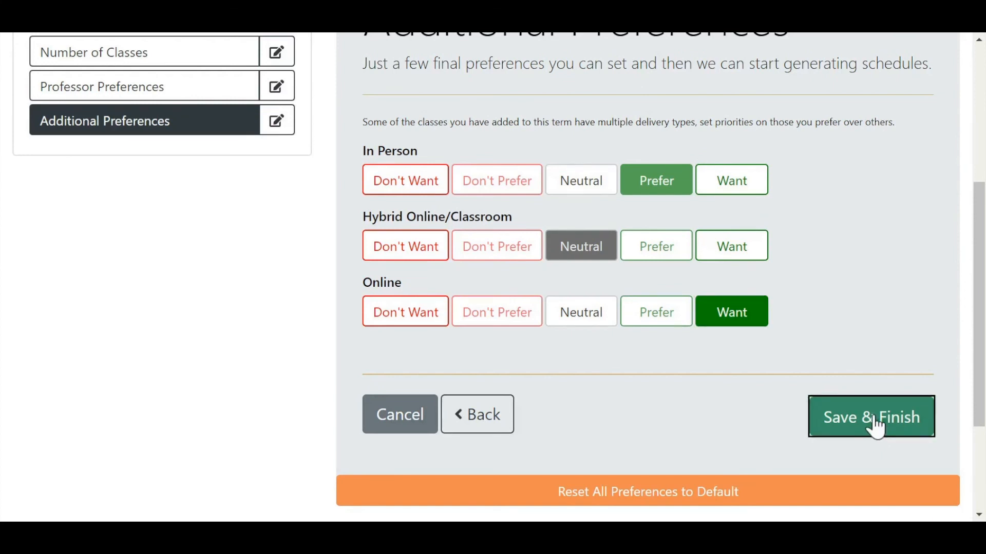